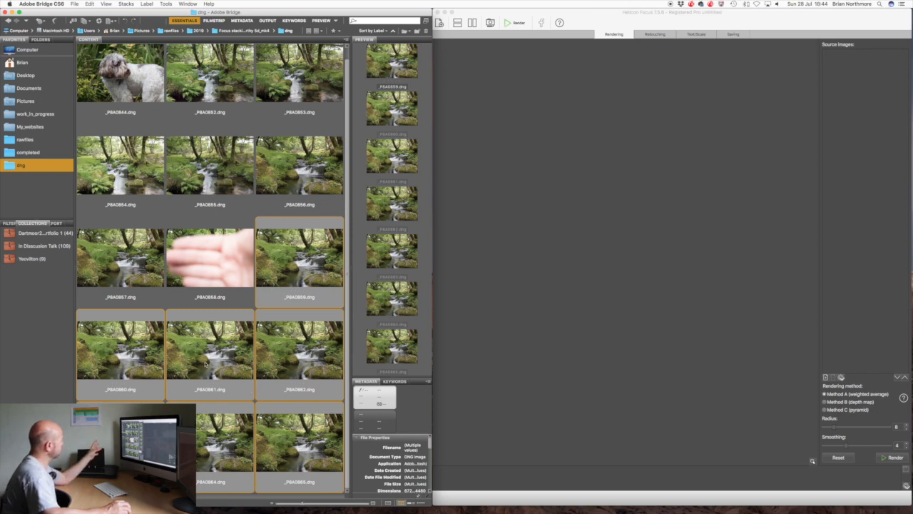
# Load the seven selected DNG photos from Bridge into Helicon Focus as source images and view it full screen, previewing the first two
pyautogui.moveTo(206, 363); pyautogui.dragTo(858, 224)
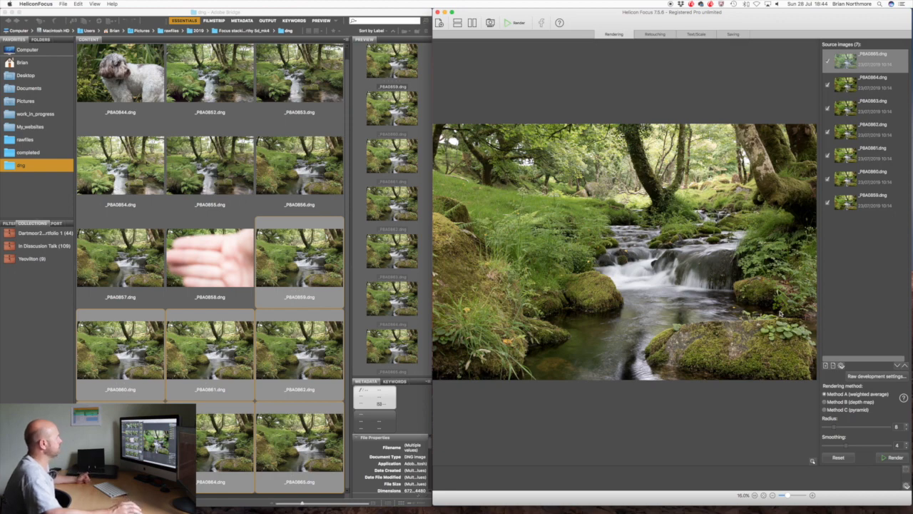
pyautogui.click(452, 14)
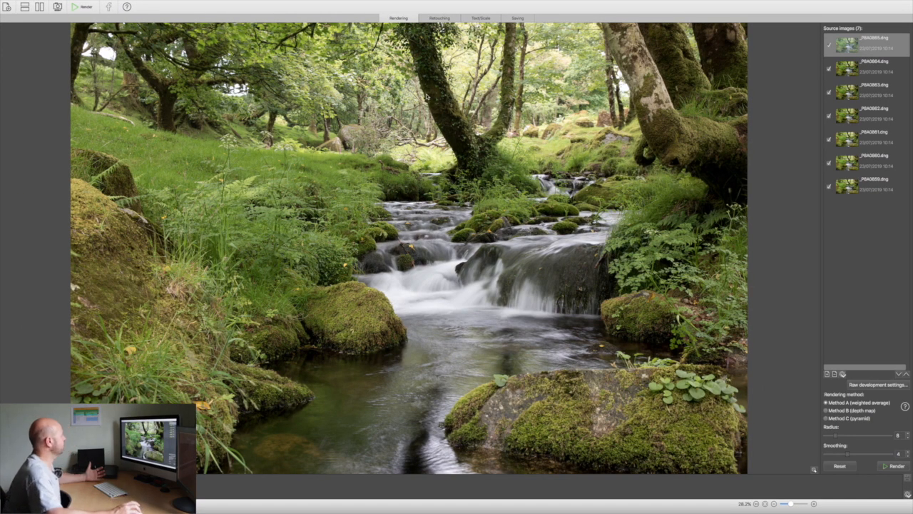
pyautogui.click(869, 67)
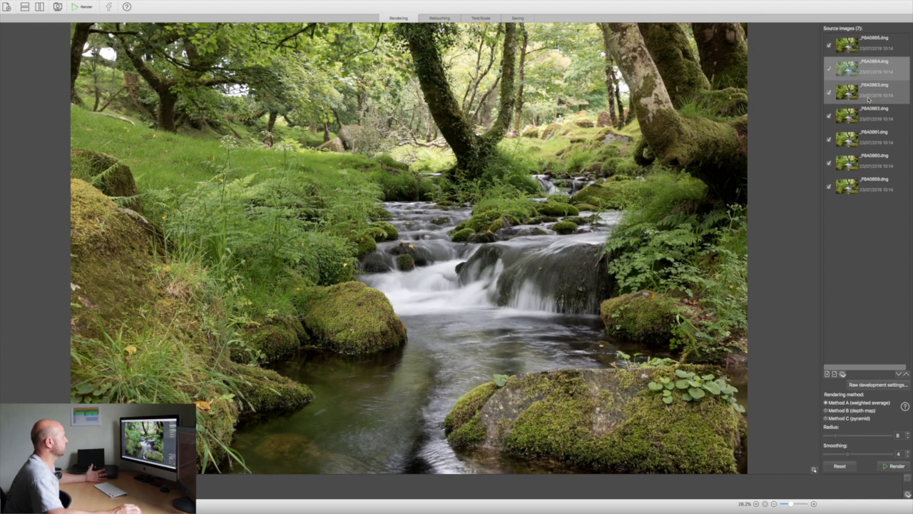
pyautogui.click(854, 48)
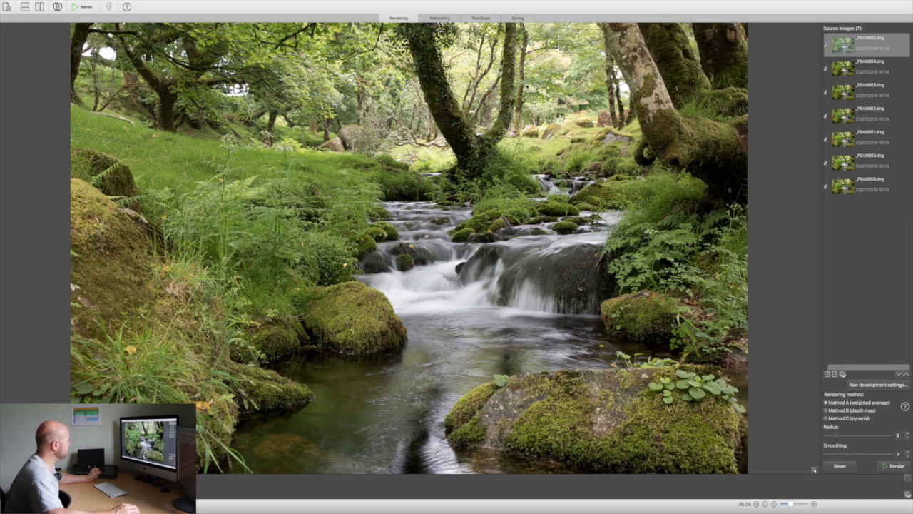
# Switch to the Helicon Focus help page in Safari, examine its rendering method, radius and retouching brush guidance, and return to Helicon Focus
pyautogui.moveTo(498, 2)
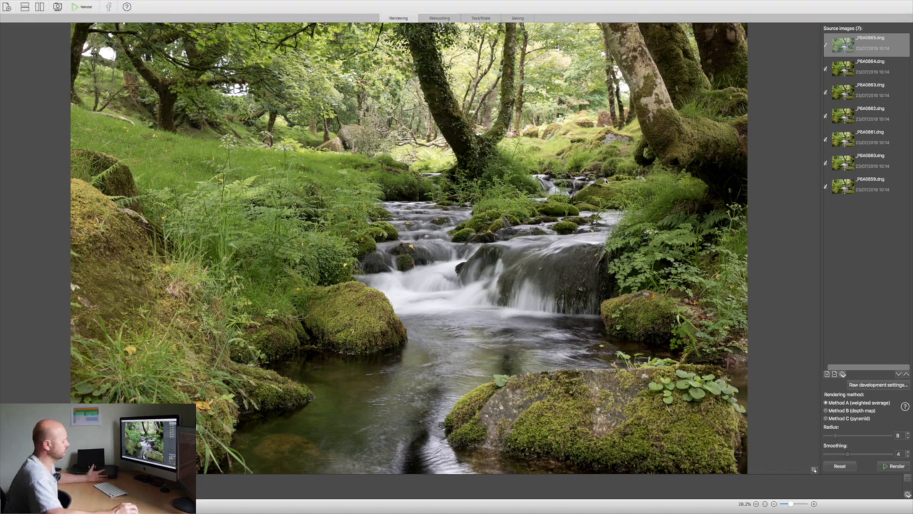
pyautogui.press('F3')
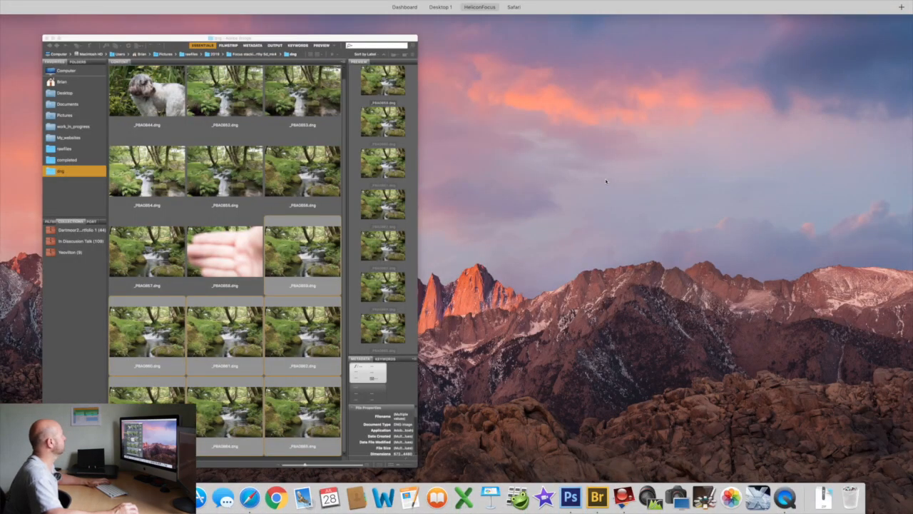
pyautogui.moveTo(549, 15)
pyautogui.click(561, 33)
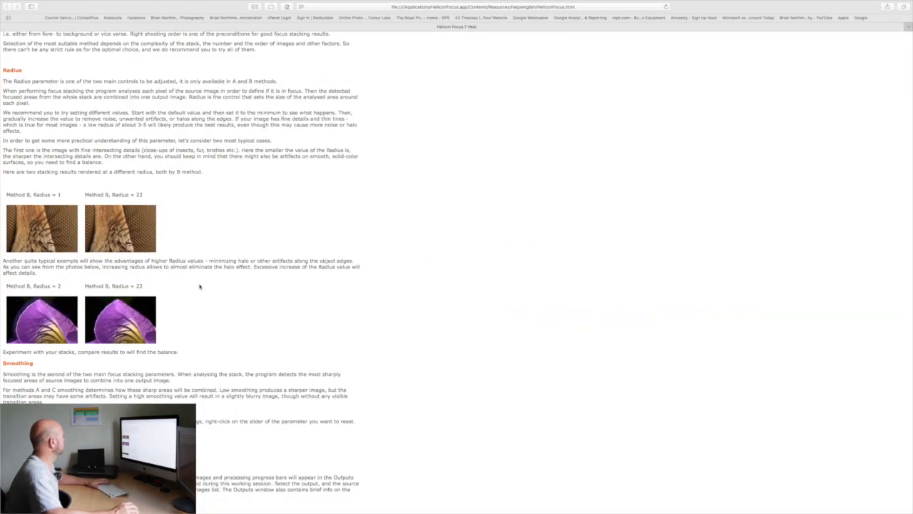
pyautogui.scroll(-2, 156, 274)
pyautogui.scroll(15, 156, 274)
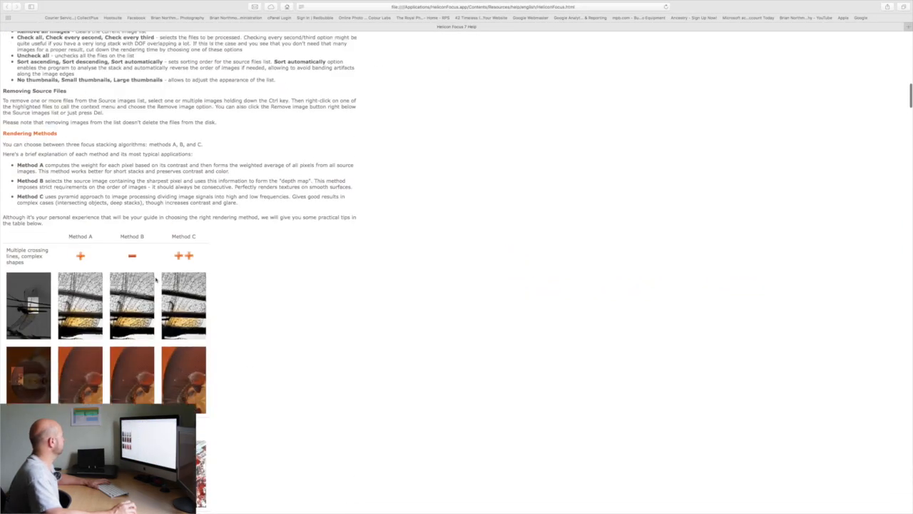
pyautogui.scroll(10, 157, 279)
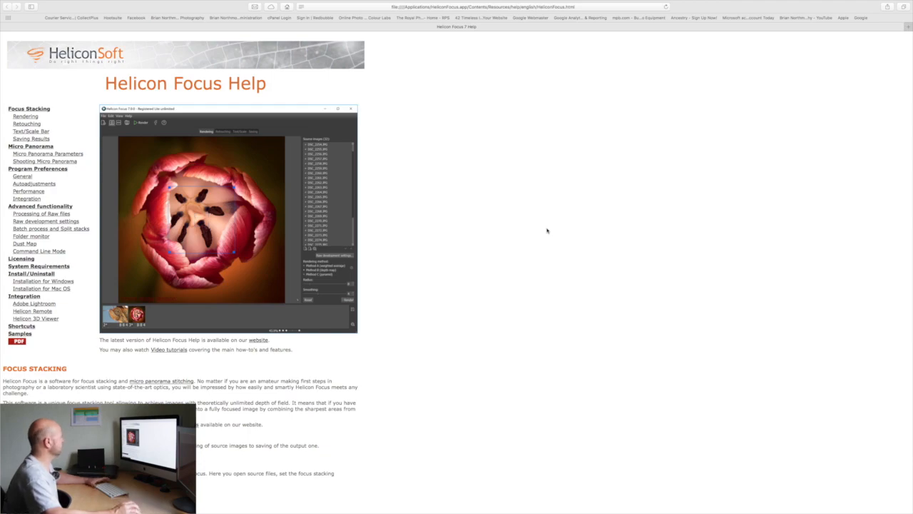
pyautogui.scroll(-20, 547, 230)
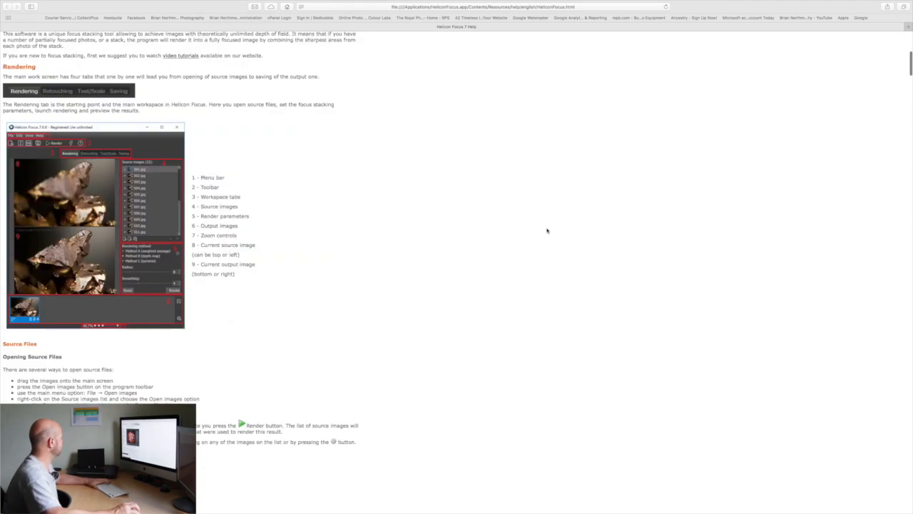
pyautogui.scroll(-20, 547, 230)
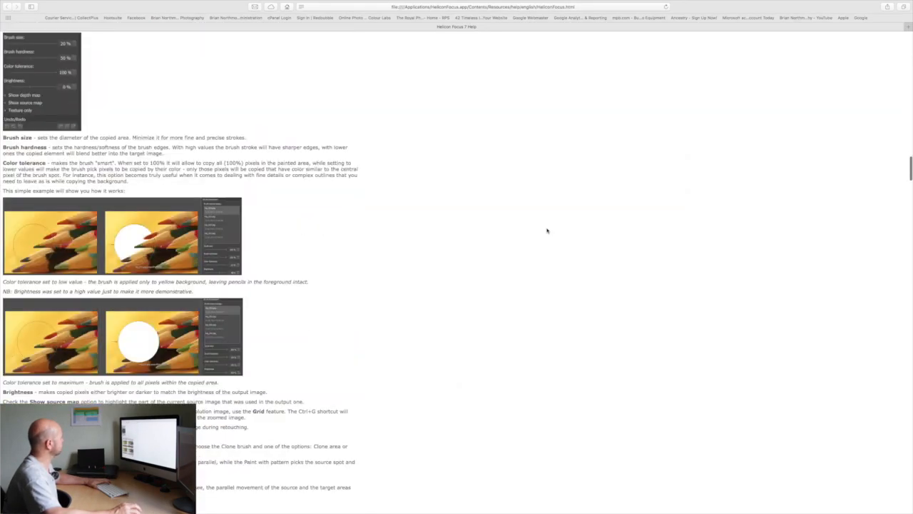
pyautogui.scroll(5, 548, 230)
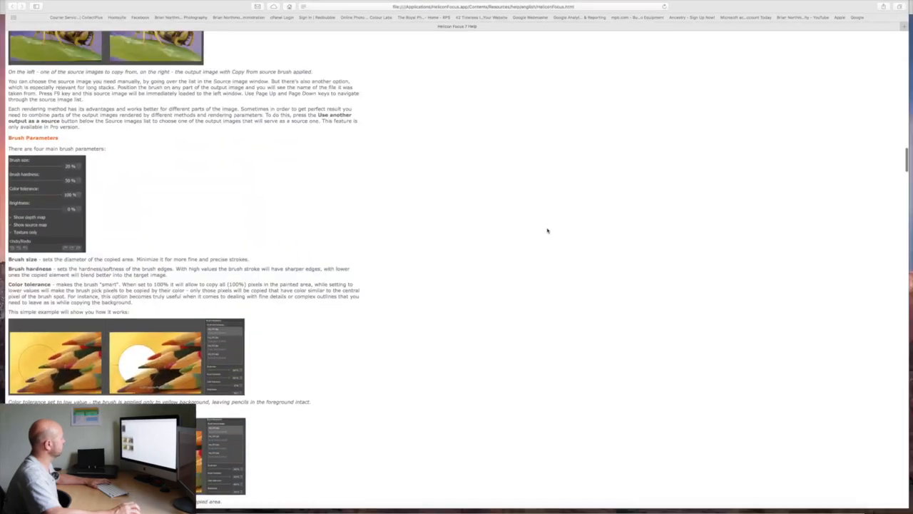
pyautogui.hotkey('ctrl', 'Up')
pyautogui.click(485, 26)
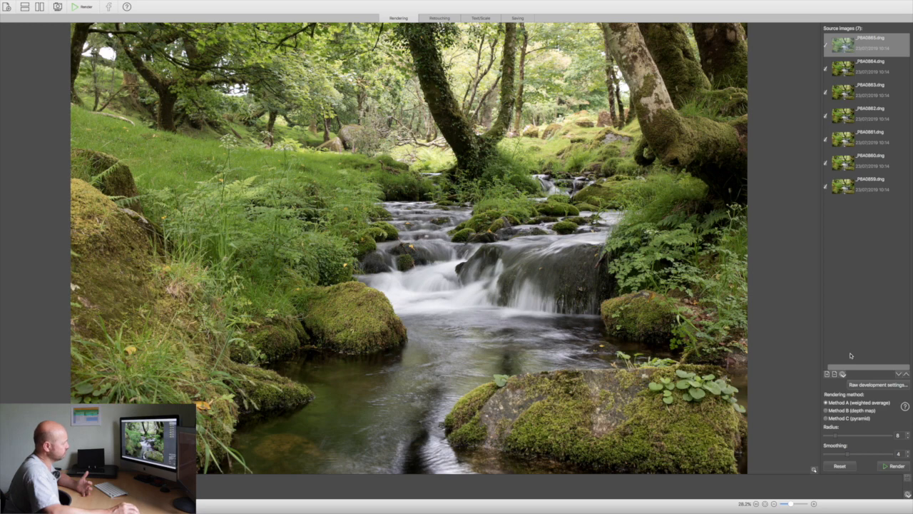
# Review the codec and color space options in the raw development settings, and close them without applying changes
pyautogui.click(863, 386)
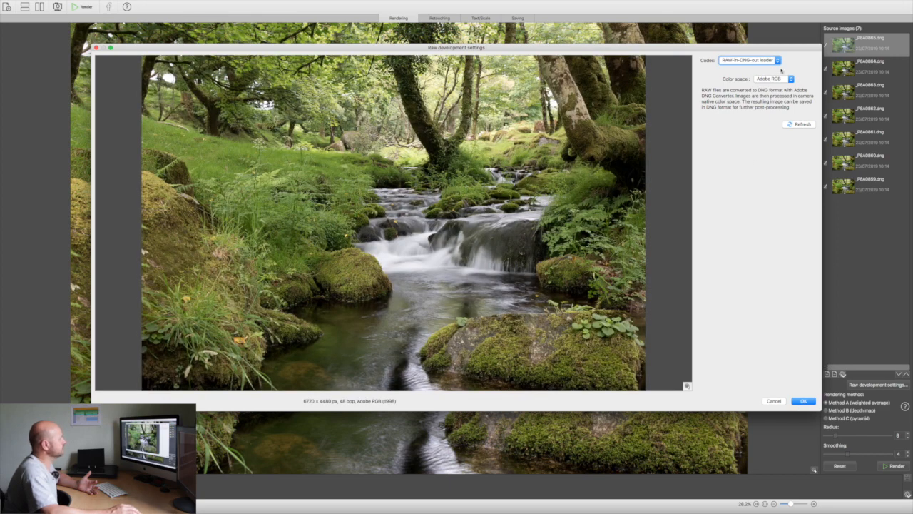
pyautogui.click(778, 61)
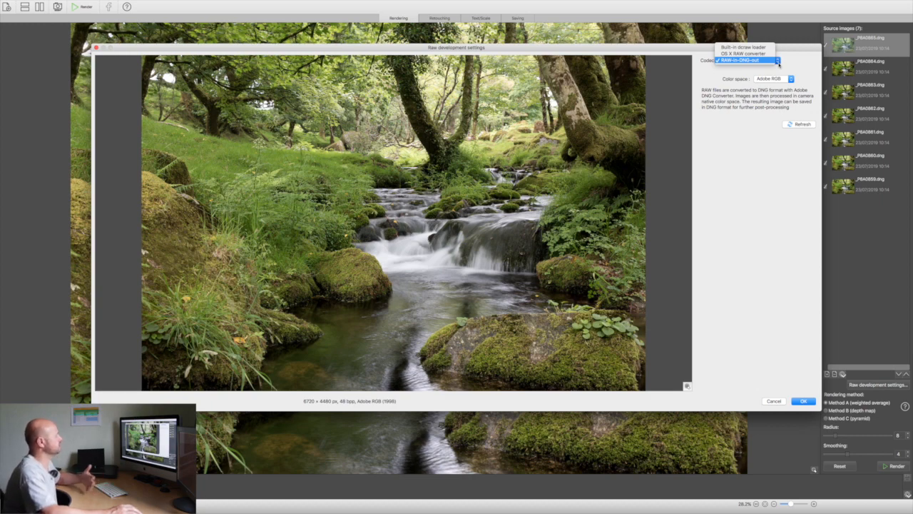
pyautogui.click(794, 66)
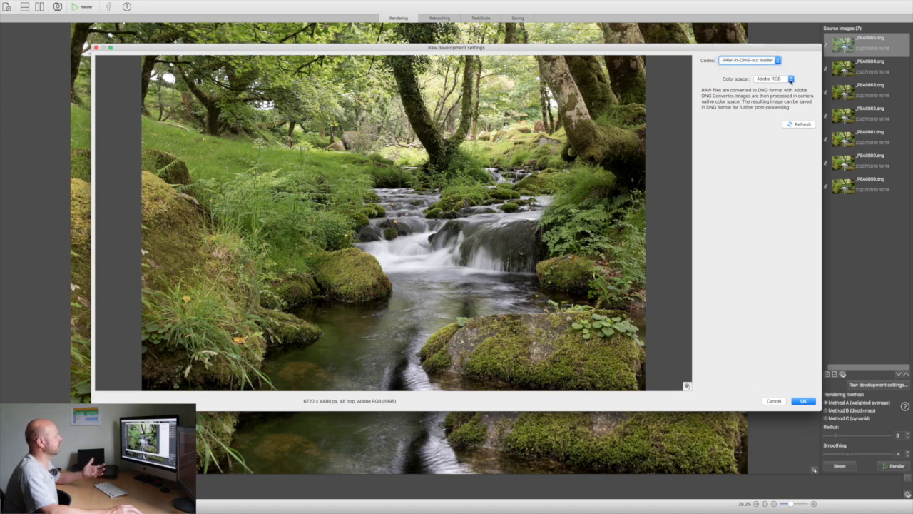
pyautogui.click(790, 80)
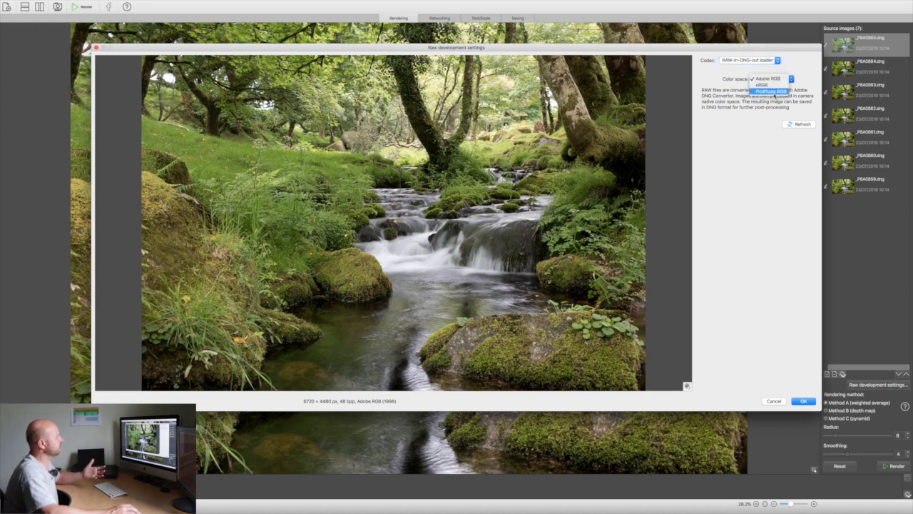
pyautogui.click(767, 78)
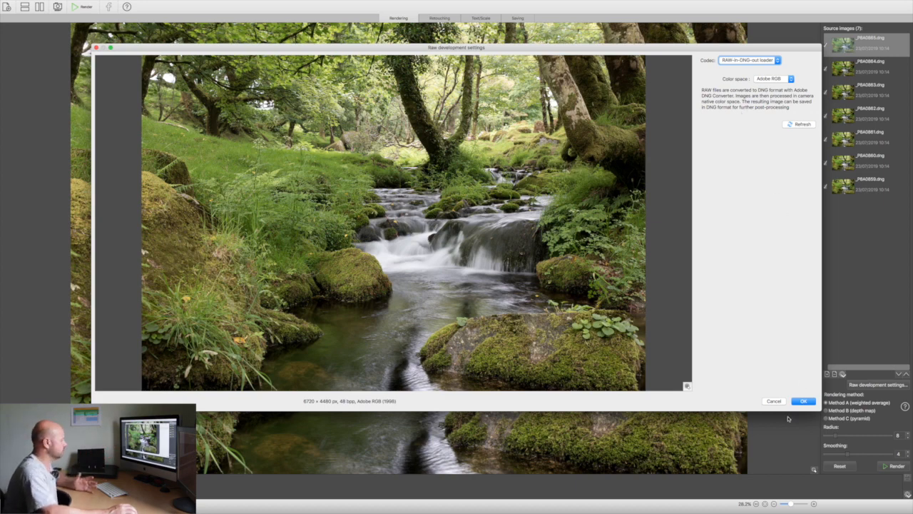
pyautogui.click(775, 402)
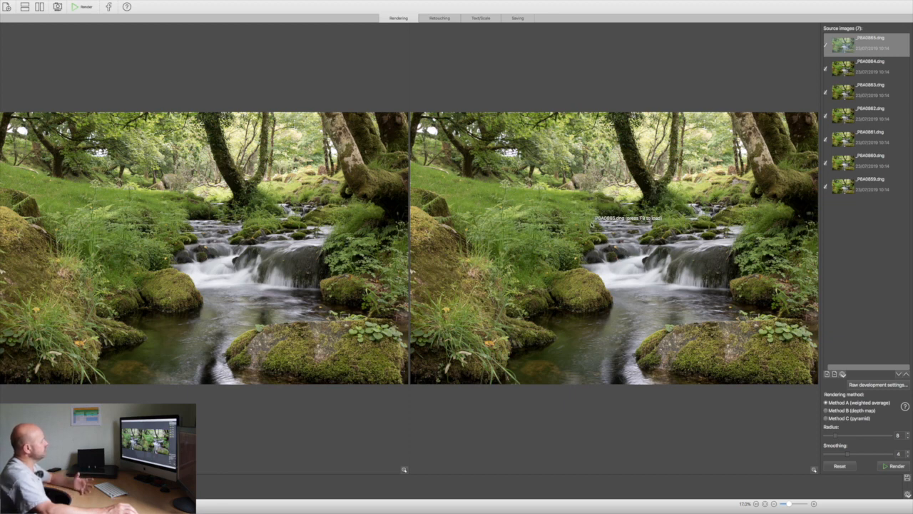
# Go to retouching, choose _P8A0859.dng as the source image and enlarge the brush to 56%
pyautogui.click(438, 19)
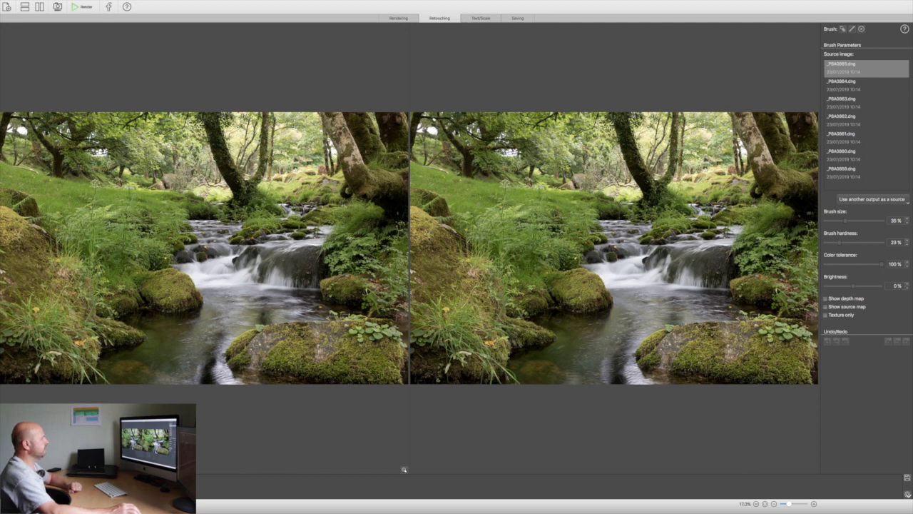
pyautogui.click(847, 177)
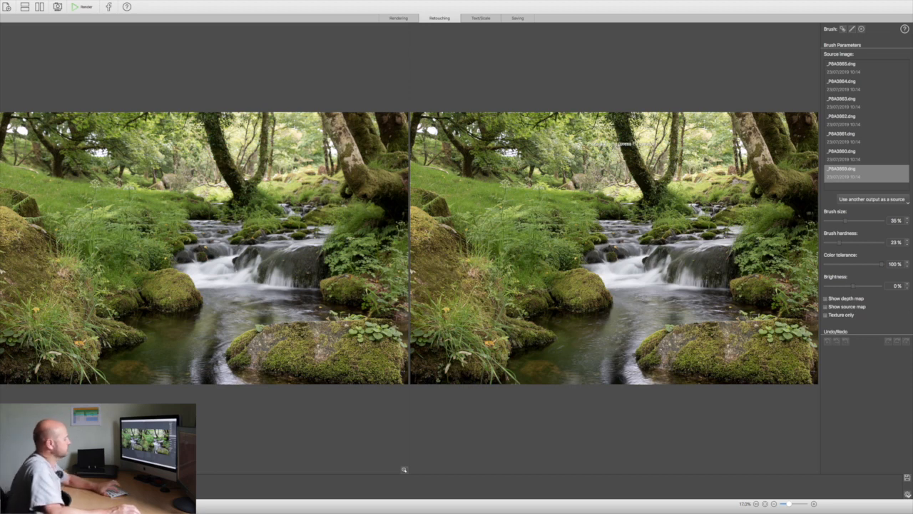
pyautogui.moveTo(846, 220); pyautogui.dragTo(847, 220)
pyautogui.press(']')
pyautogui.press(']')
pyautogui.press(']')
pyautogui.press(']')
pyautogui.press(']')
pyautogui.press(']')
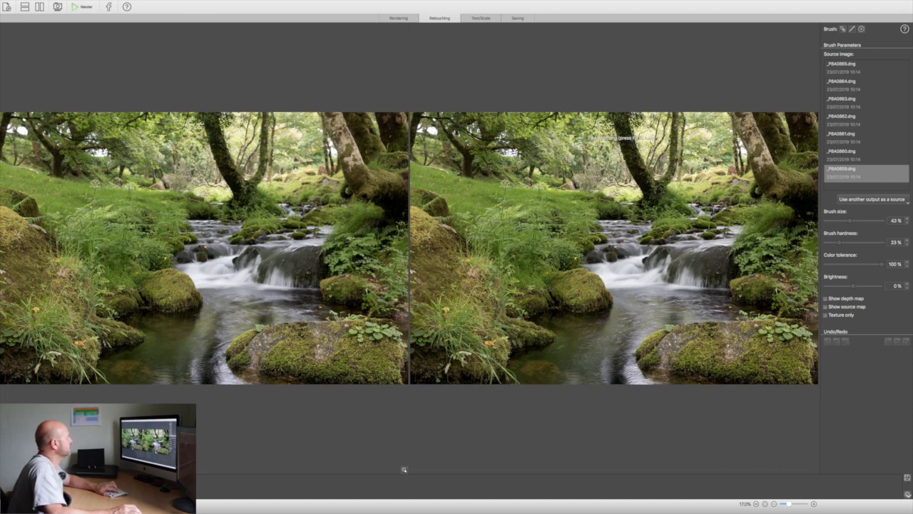
pyautogui.press(']')
pyautogui.press(']')
pyautogui.press(']')
pyautogui.press(']')
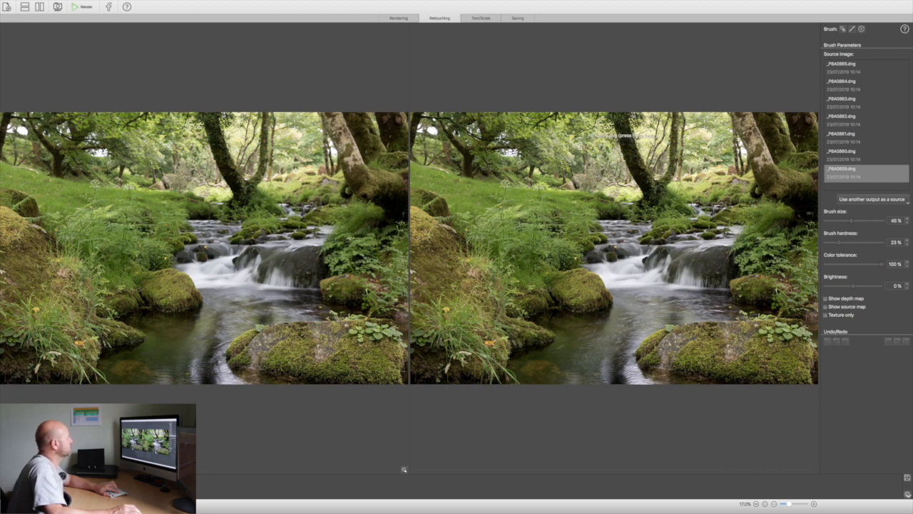
pyautogui.press(']')
pyautogui.press(']')
pyautogui.press(']')
pyautogui.press(']')
pyautogui.press(']')
pyautogui.press(']')
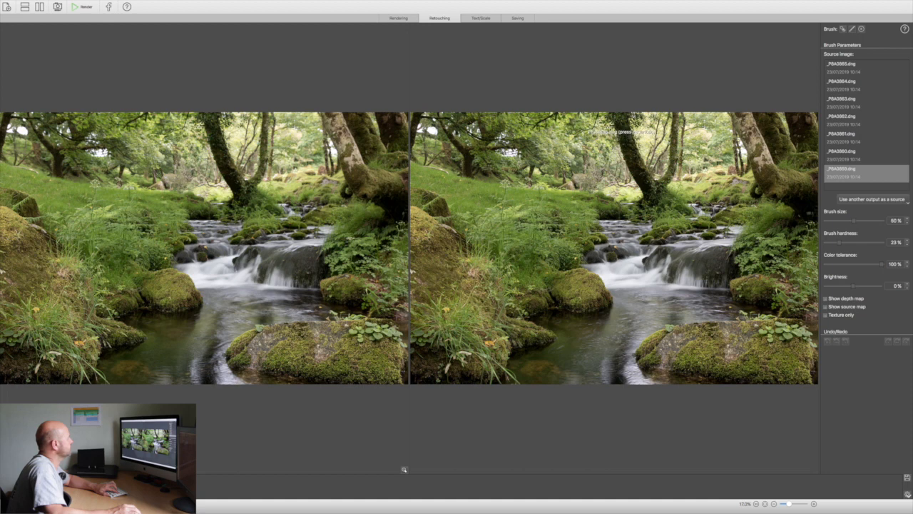
pyautogui.press(']')
pyautogui.press(']')
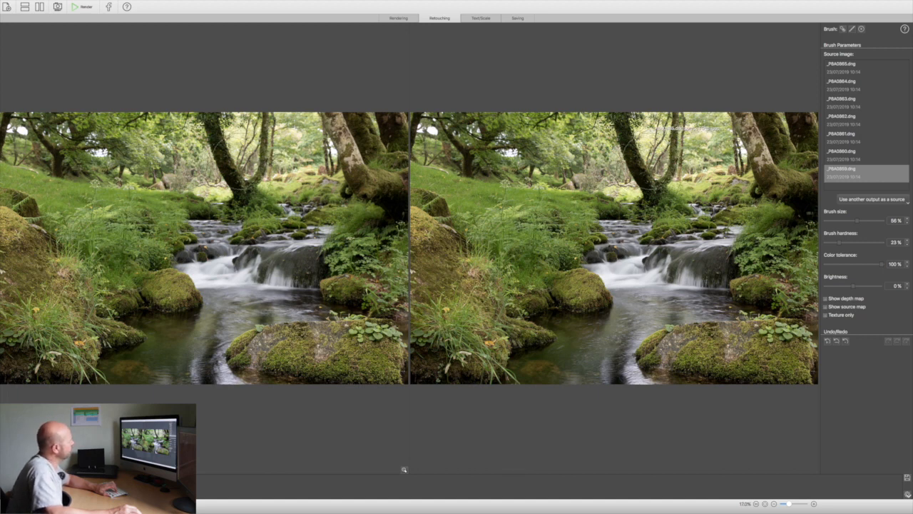
# Reduce the retouching brush size to 41%
pyautogui.press('[')
pyautogui.press('[')
pyautogui.press('[')
pyautogui.press('[')
pyautogui.press('[')
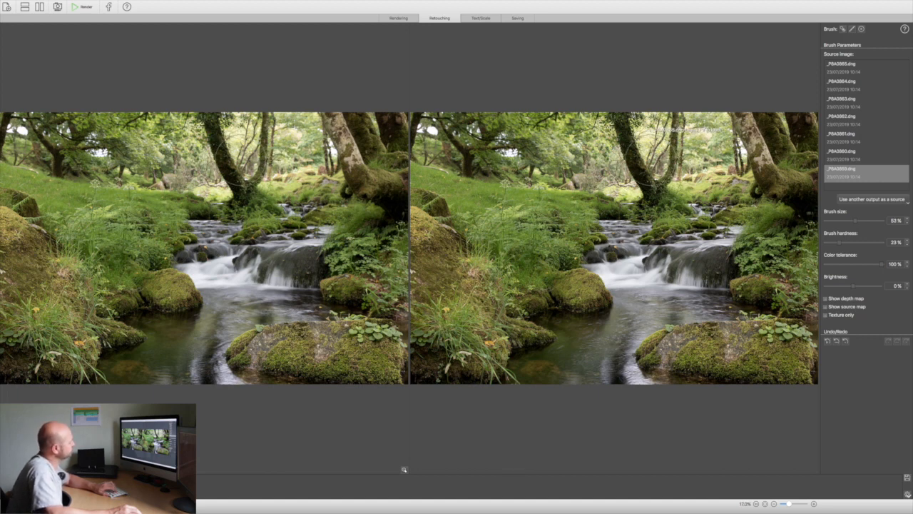
pyautogui.press('[')
pyautogui.press('[')
pyautogui.press('[')
pyautogui.press('[')
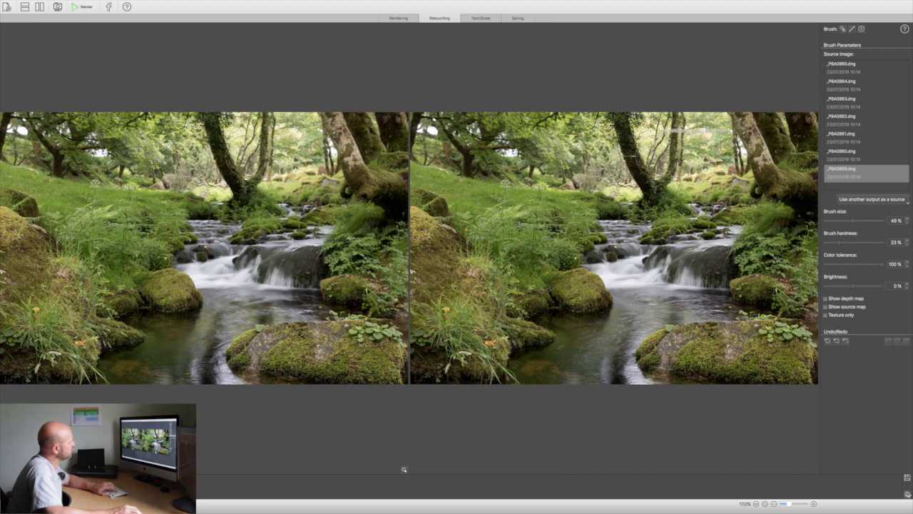
pyautogui.press('[')
pyautogui.press('[')
pyautogui.press('[')
pyautogui.press('[')
pyautogui.press('[')
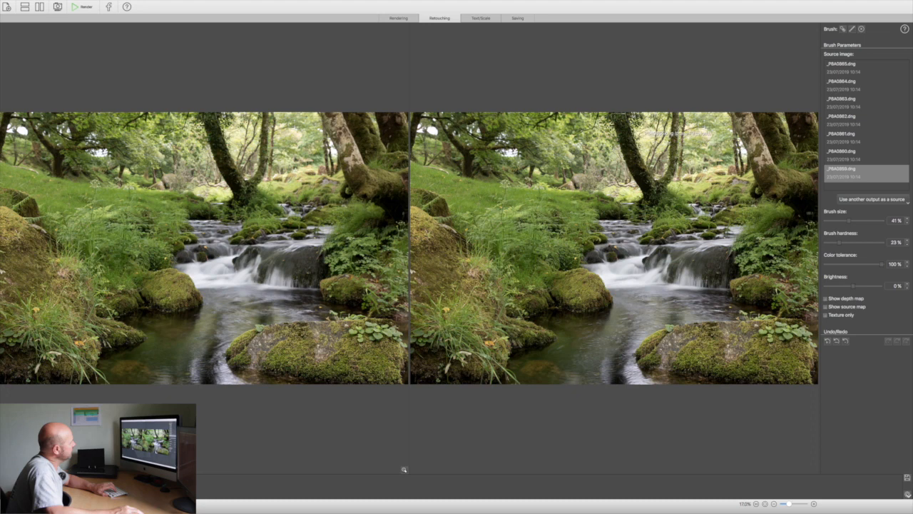
pyautogui.press('[')
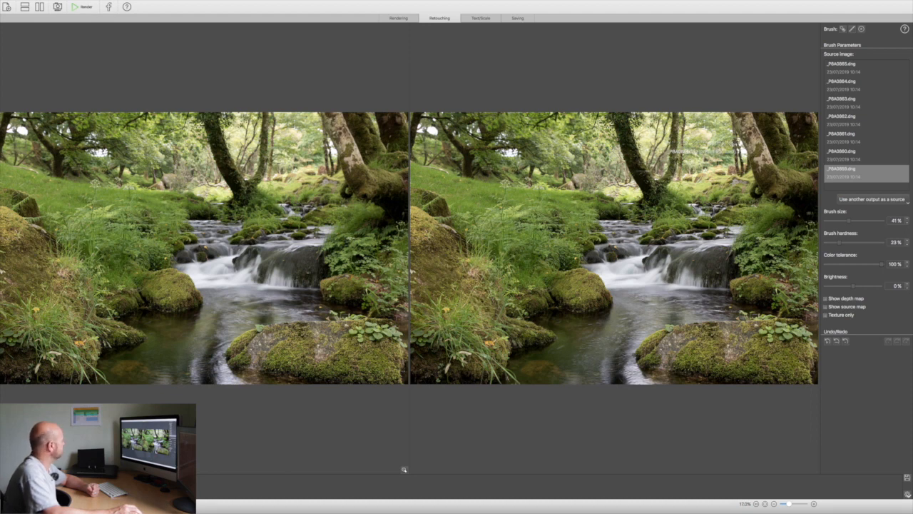
# Save the stacked image in DNG format to the dartmoor stream stacking folder, keeping the suggested file name
pyautogui.click(518, 18)
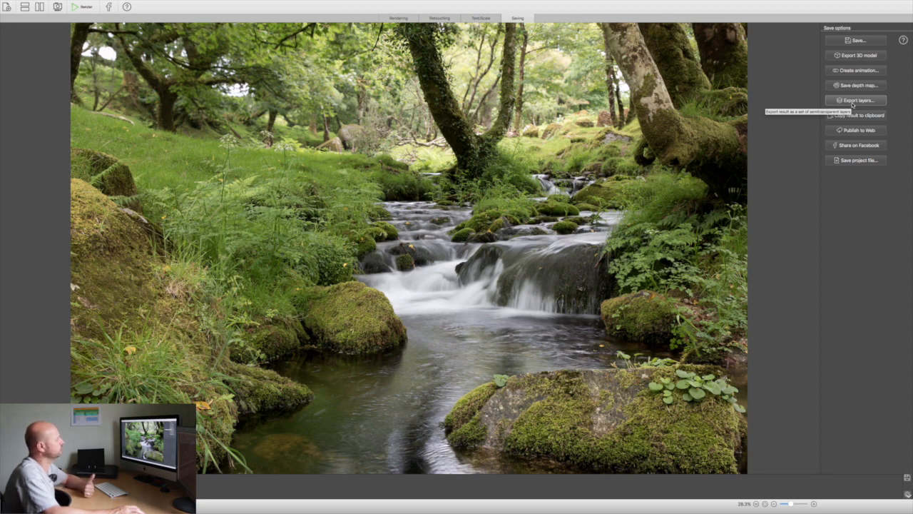
pyautogui.click(857, 41)
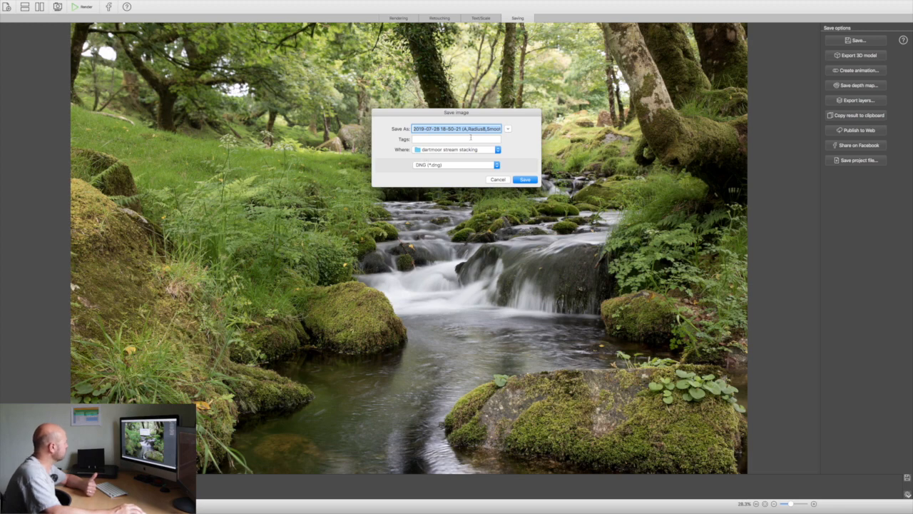
pyautogui.click(498, 151)
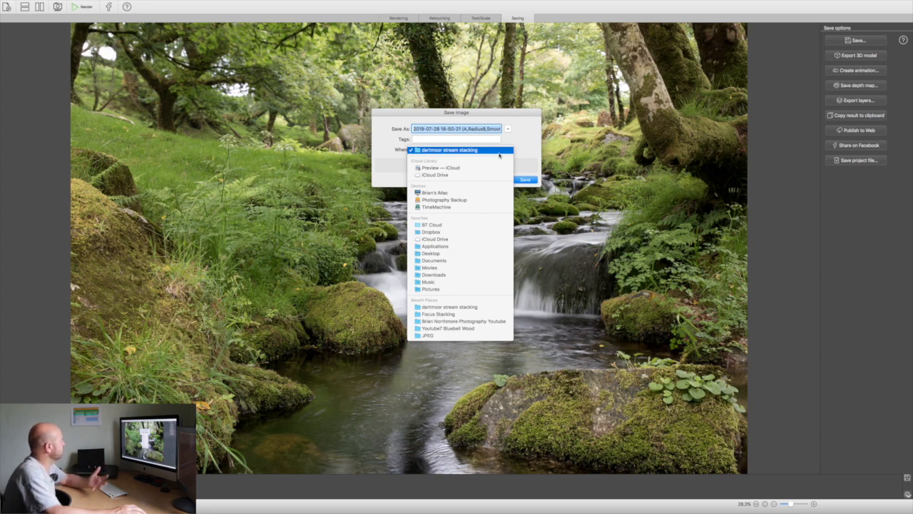
pyautogui.click(460, 152)
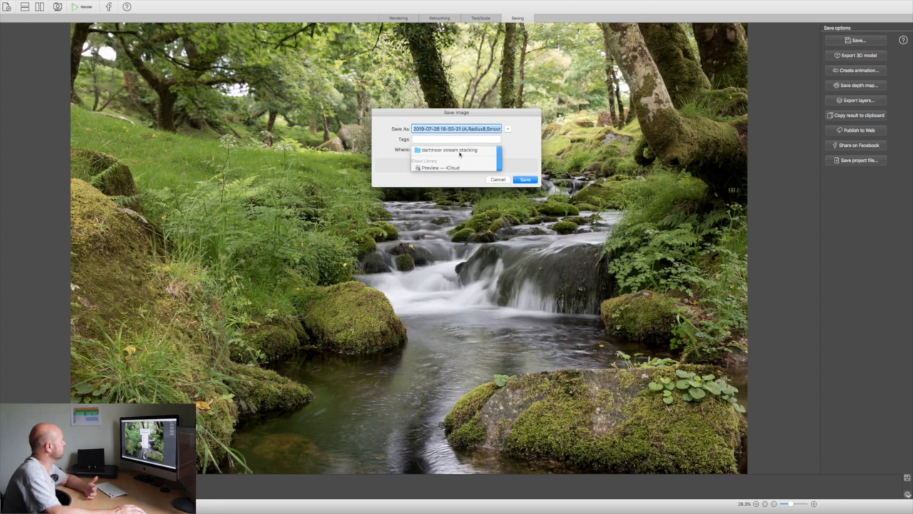
pyautogui.click(526, 179)
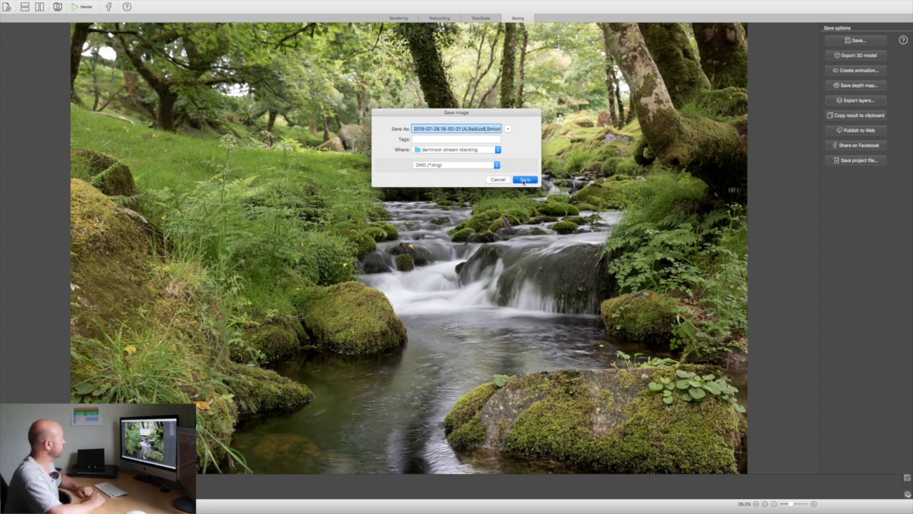
pyautogui.click(524, 180)
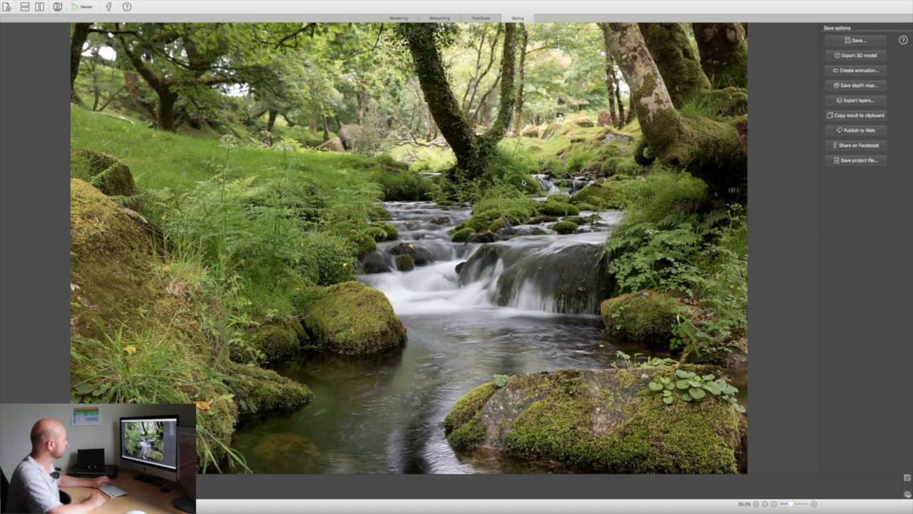
# Switch to Adobe Bridge, open the dartmoor stream stacking folder inside work_in_progress, and widen the thumbnail area
pyautogui.hotkey('ctrl', 'Up')
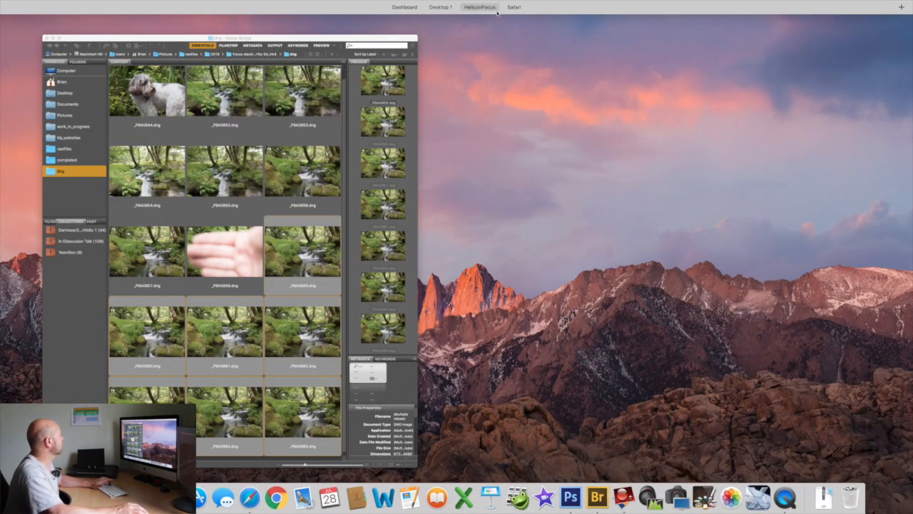
pyautogui.moveTo(497, 10)
pyautogui.click(442, 27)
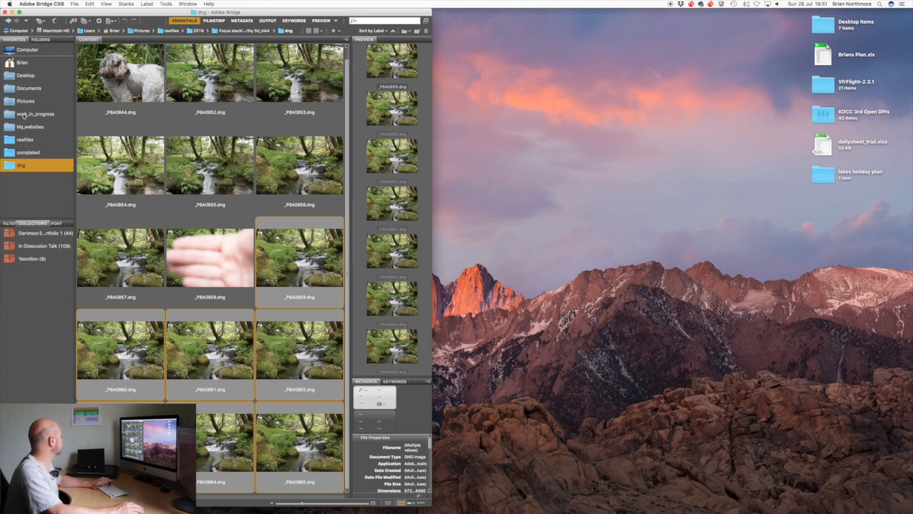
pyautogui.click(24, 114)
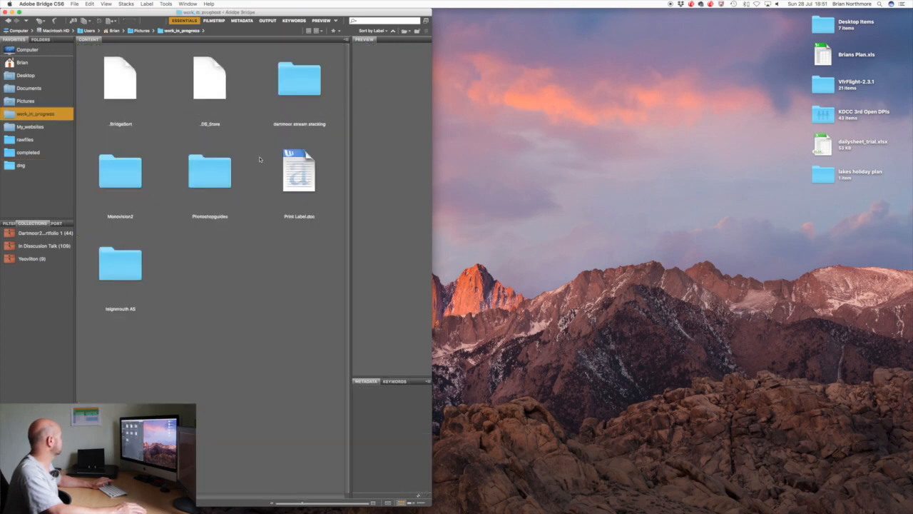
pyautogui.doubleClick(300, 83)
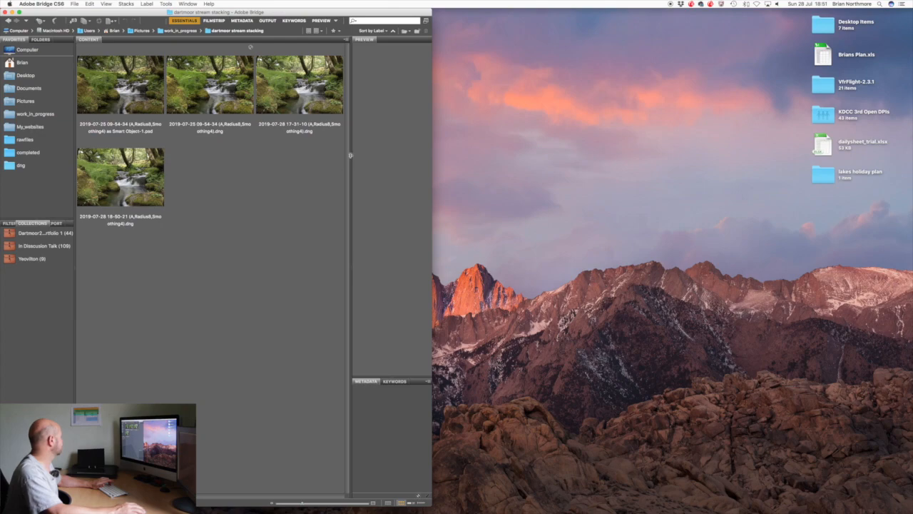
pyautogui.moveTo(352, 155); pyautogui.dragTo(428, 155)
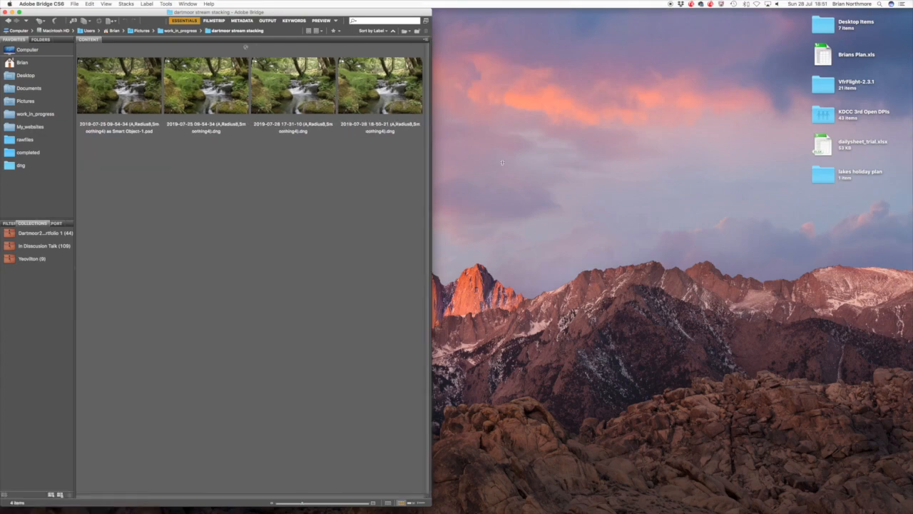